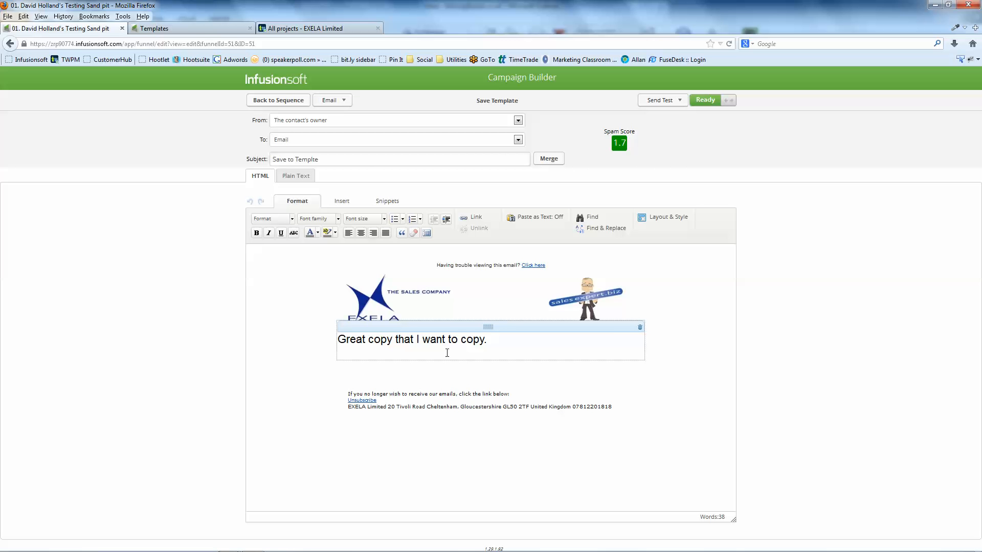
- Check the existing template library, then save the Save Template campaign email as a template named "Copy of Save Template"
{"action": "left_click", "coordinate": [182, 29]}
{"action": "mouse_move", "coordinate": [308, 88]}
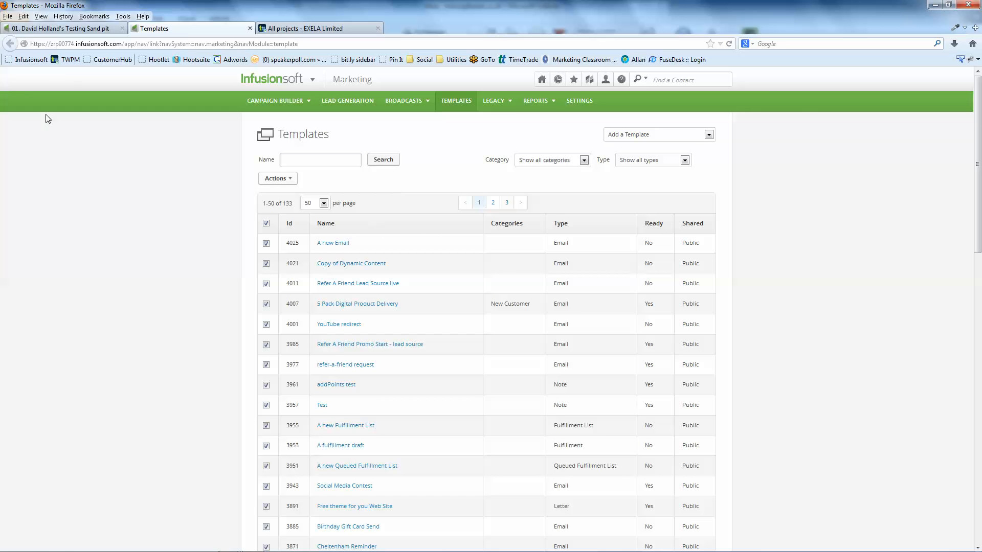
{"action": "left_click", "coordinate": [74, 29]}
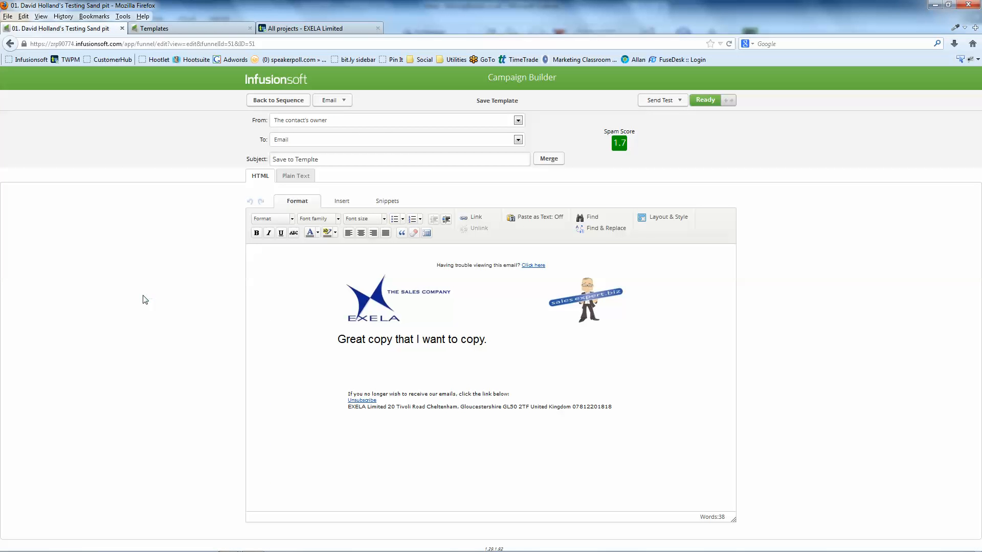
{"action": "left_click", "coordinate": [349, 107]}
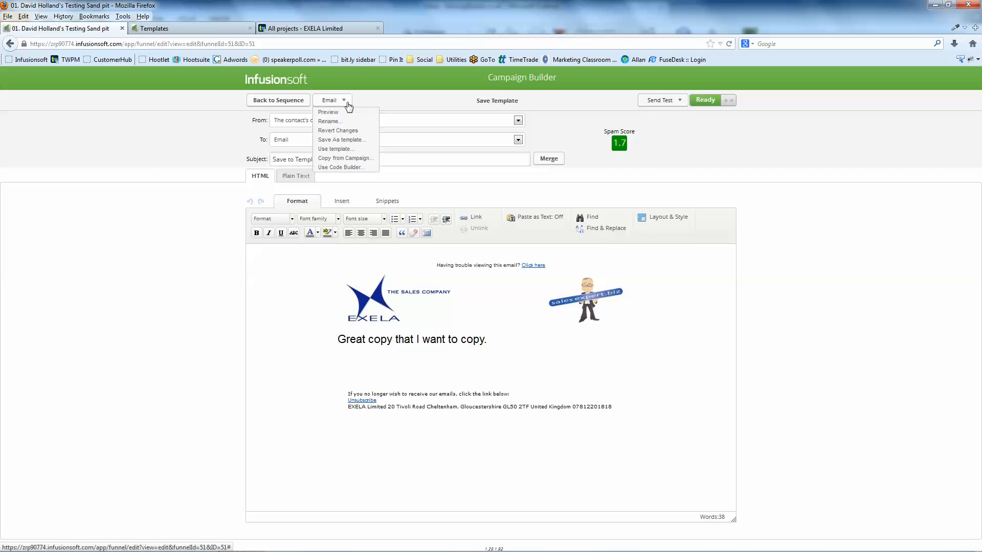
{"action": "left_click", "coordinate": [352, 145]}
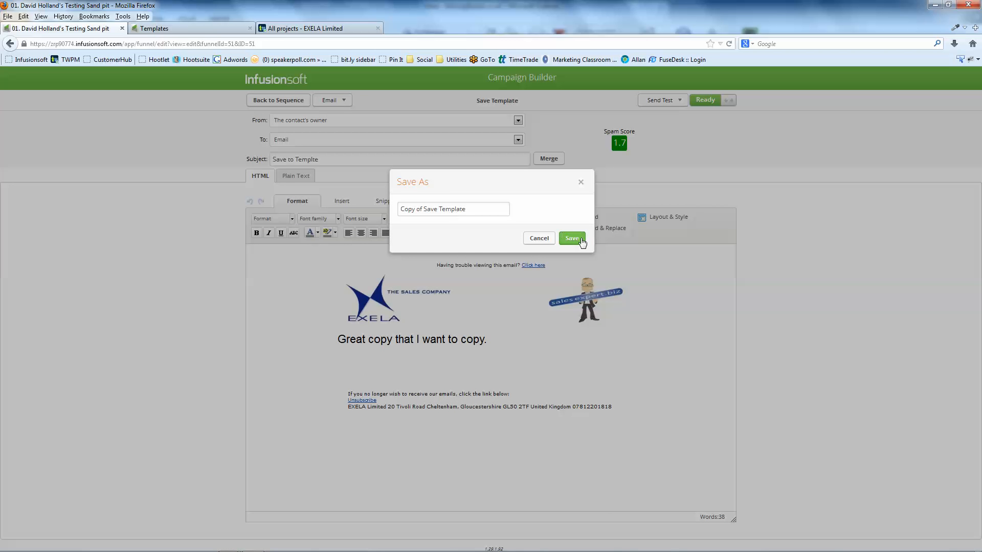
{"action": "left_click", "coordinate": [556, 295]}
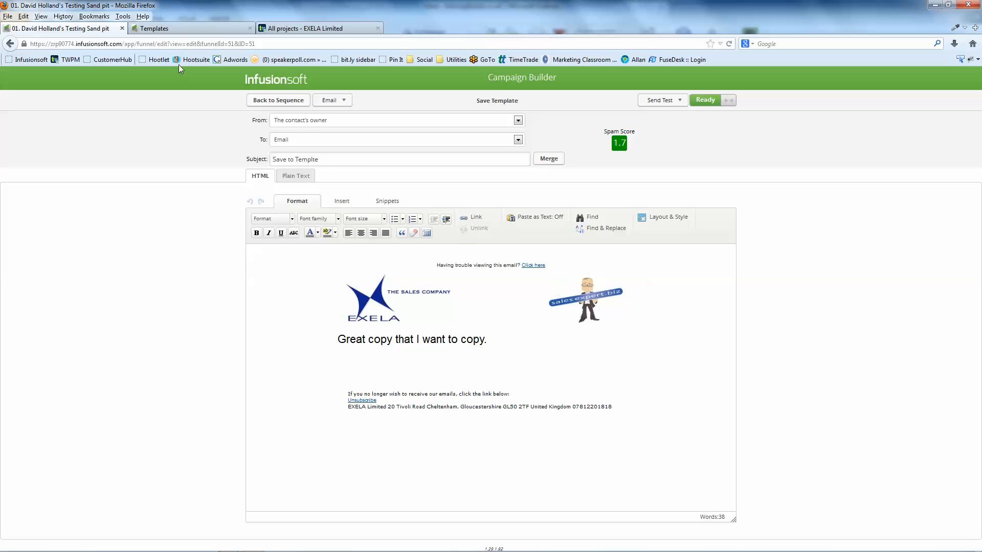
- Refresh the template library list and open the body of "Copy of Save Template" for editing
{"action": "left_click", "coordinate": [185, 28]}
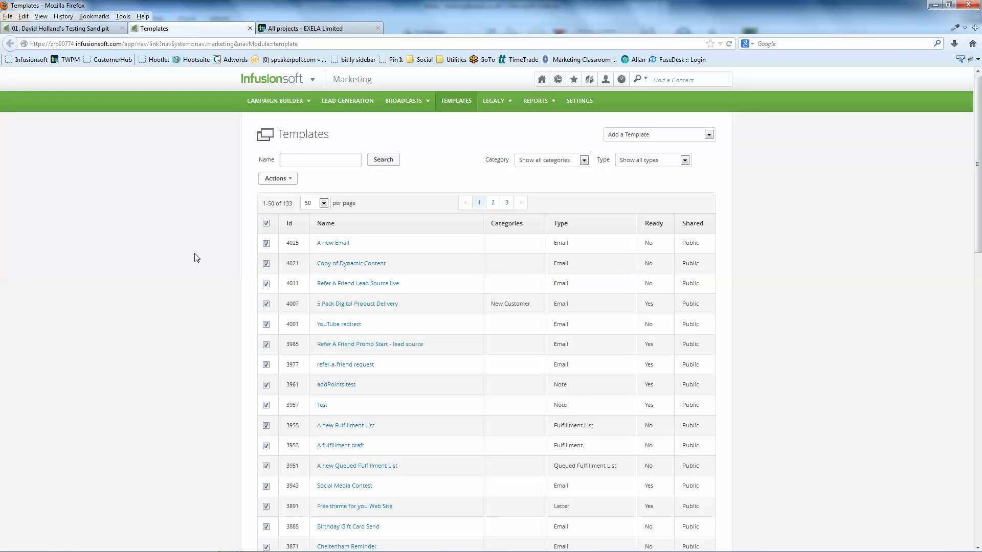
{"action": "key", "text": "F5"}
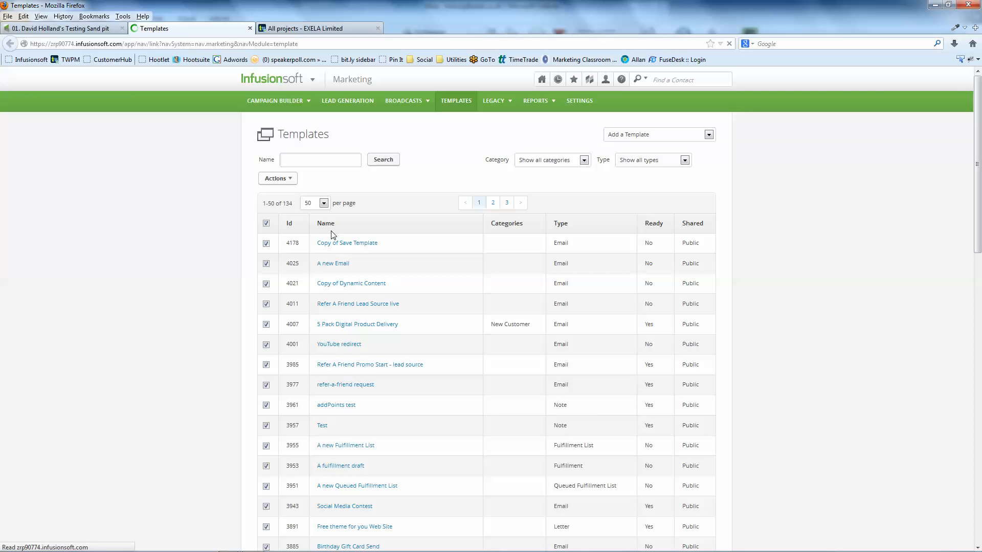
{"action": "left_click", "coordinate": [342, 245]}
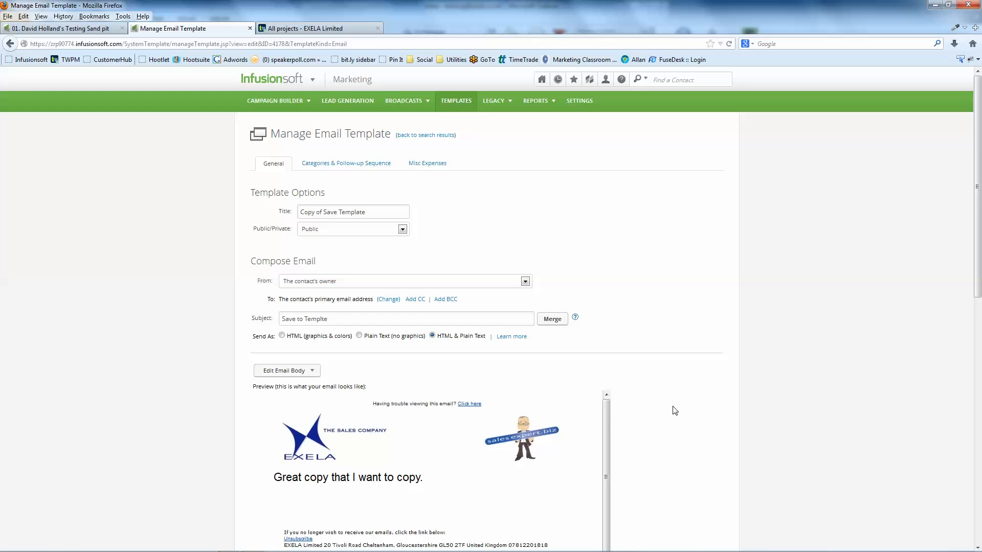
{"action": "scroll", "coordinate": [673, 407], "scroll_direction": "down", "scroll_amount": 2}
{"action": "left_click", "coordinate": [287, 327]}
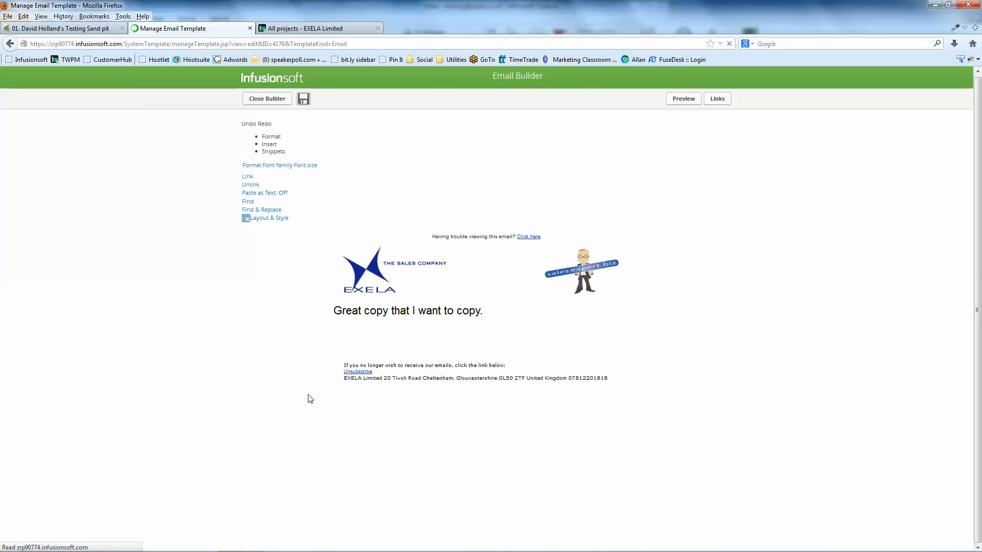
- Add the line "Template Library copy" below the existing body text, save the template and return to the template list
{"action": "left_click", "coordinate": [509, 268]}
{"action": "key", "text": "Return"}
{"action": "key", "text": "Return"}
{"action": "type", "text": "Templ"}
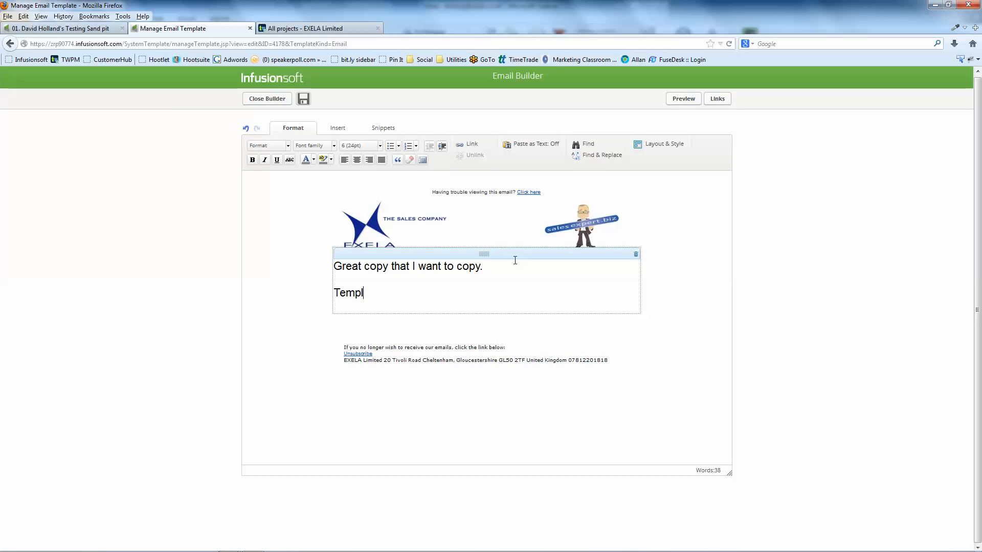
{"action": "type", "text": "ate Library copy"}
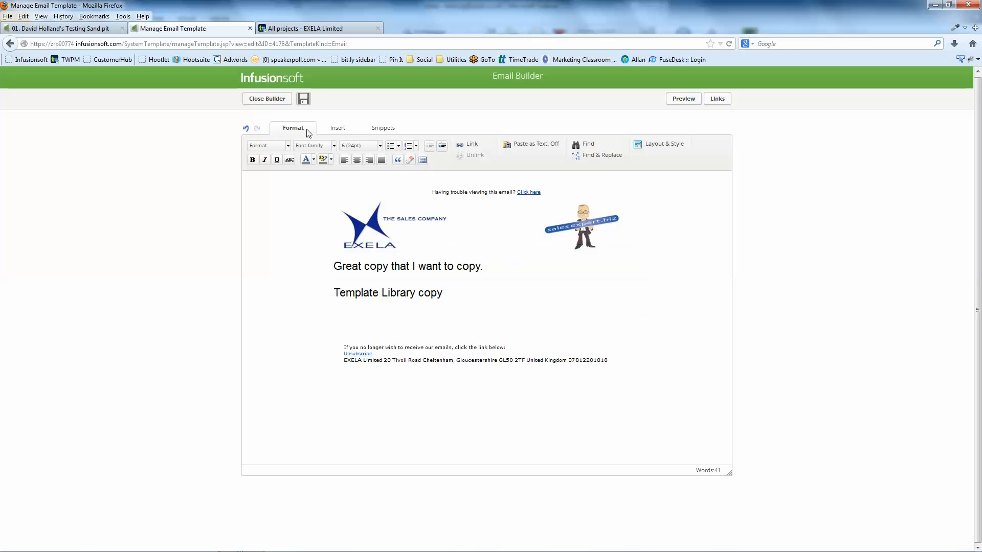
{"action": "left_click", "coordinate": [309, 103]}
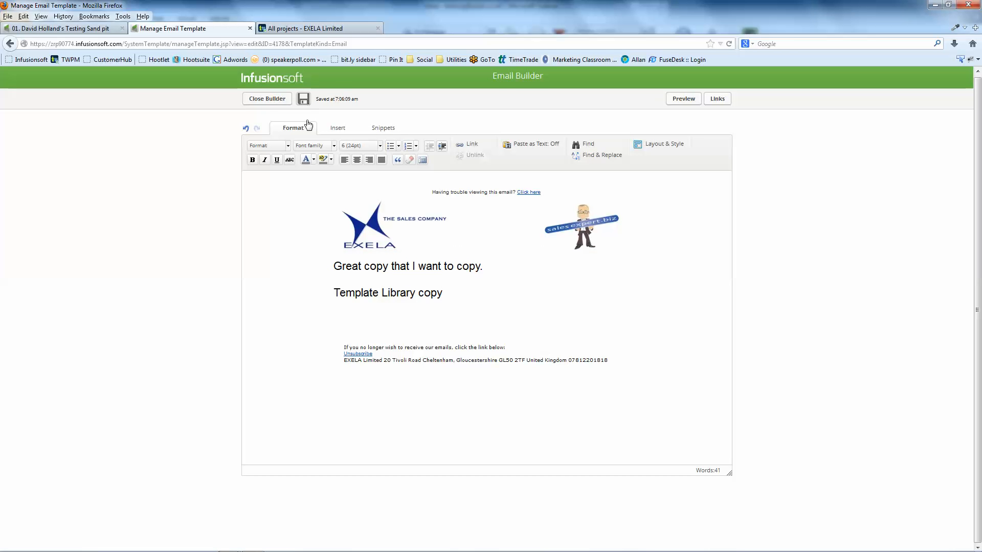
{"action": "left_click", "coordinate": [280, 102]}
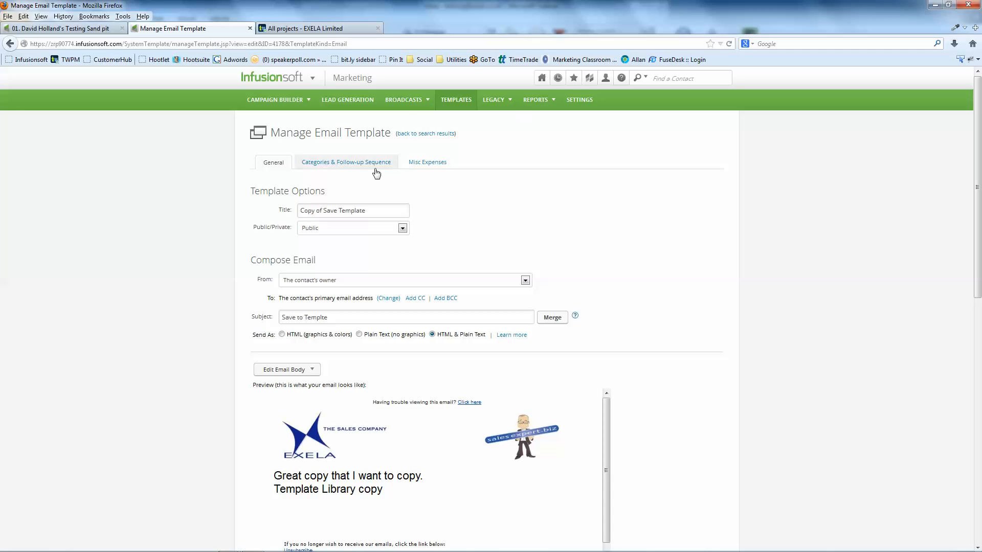
{"action": "left_click", "coordinate": [453, 134]}
- Return to the campaign sequence and add an email after Save Template, named "Use Template Library as Template"
{"action": "left_click", "coordinate": [67, 28]}
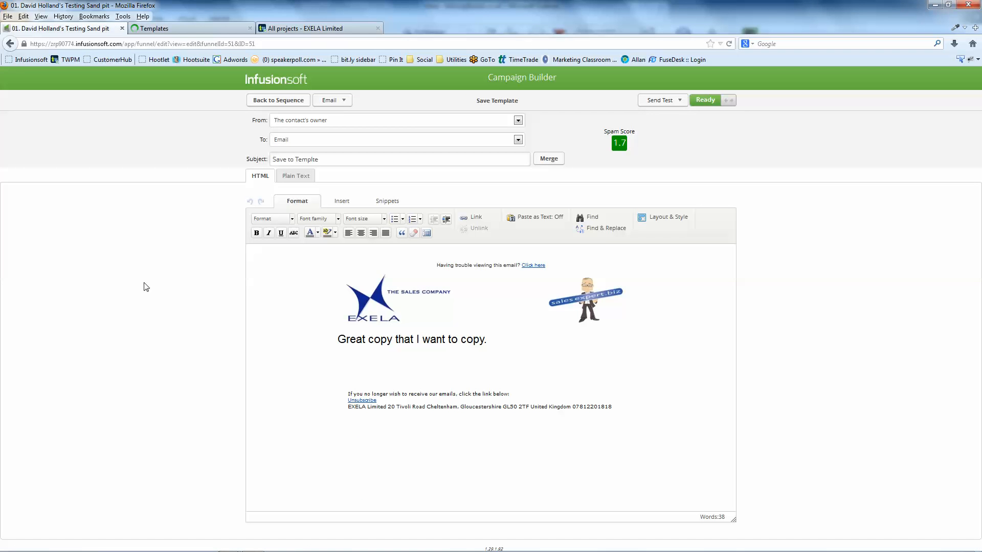
{"action": "left_click", "coordinate": [278, 104]}
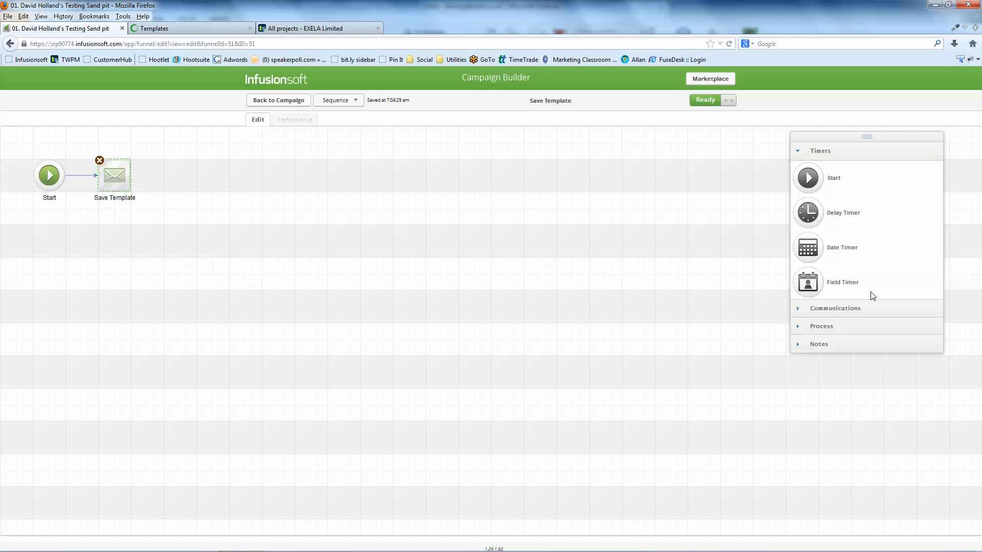
{"action": "left_click", "coordinate": [801, 310]}
{"action": "left_click_drag", "start_coordinate": [806, 200], "coordinate": [190, 187]}
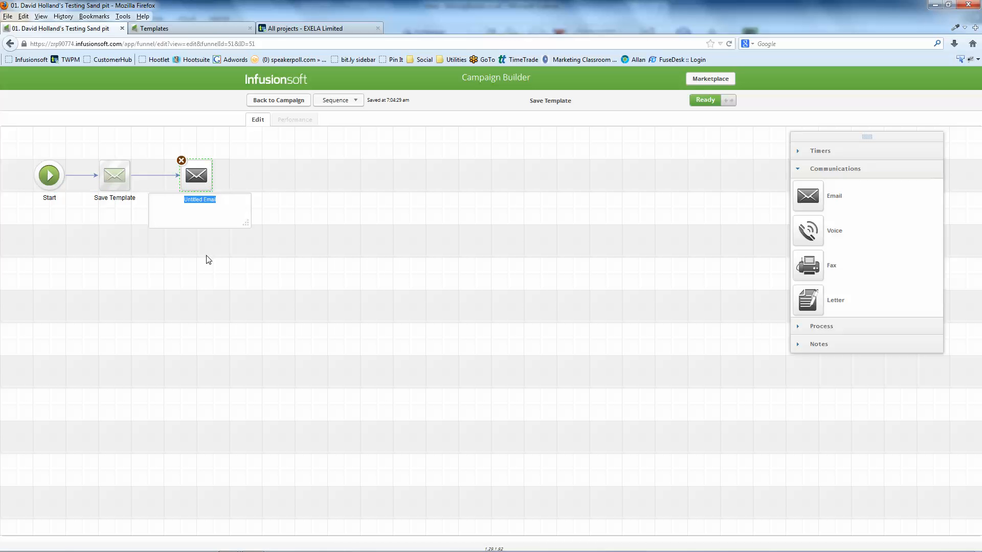
{"action": "type", "text": "Use Template Library as Template"}
{"action": "left_click", "coordinate": [317, 239]}
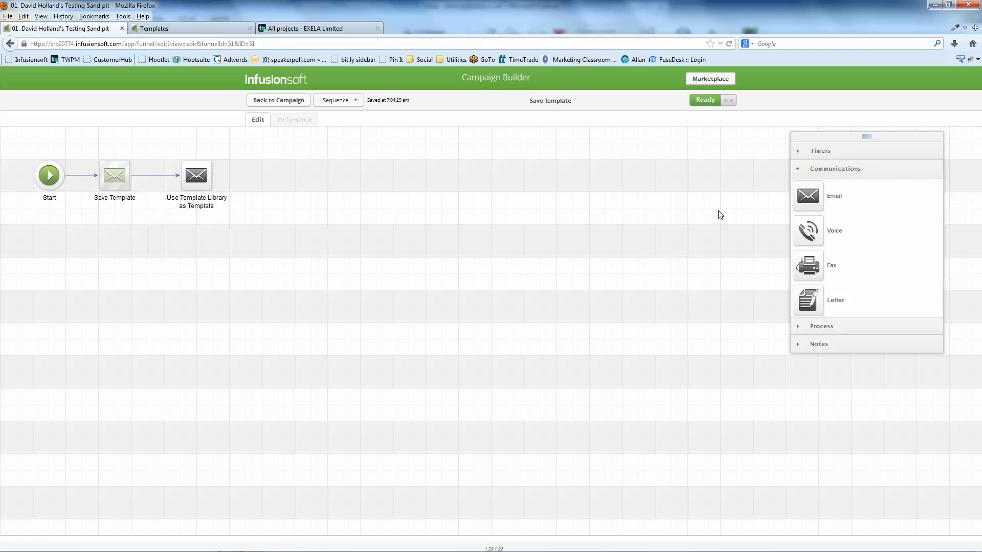
- Add another email at the end of the sequence, named "Use Campaign Email as Template"
{"action": "left_click_drag", "start_coordinate": [807, 207], "coordinate": [290, 196]}
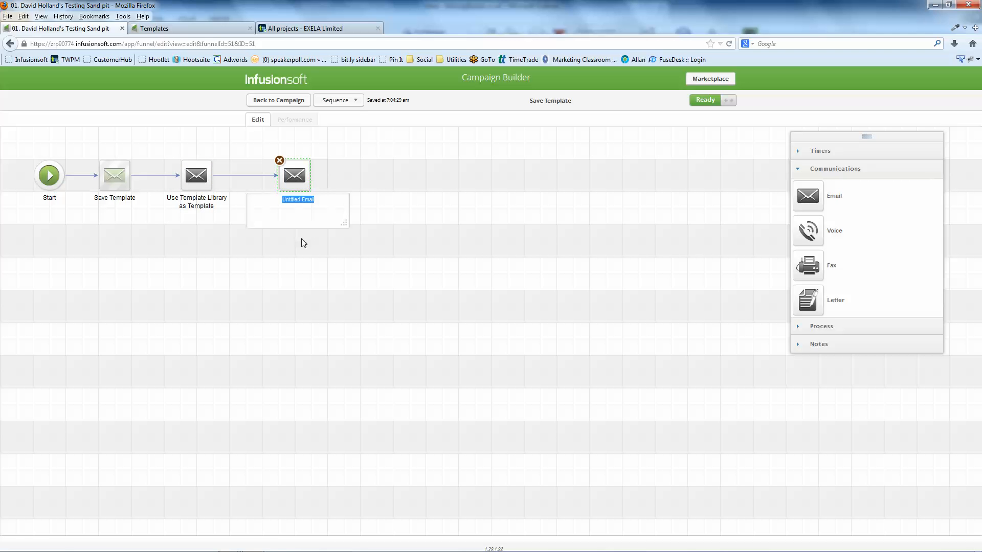
{"action": "type", "text": "Use Campaign Email as Template"}
{"action": "left_click", "coordinate": [374, 326]}
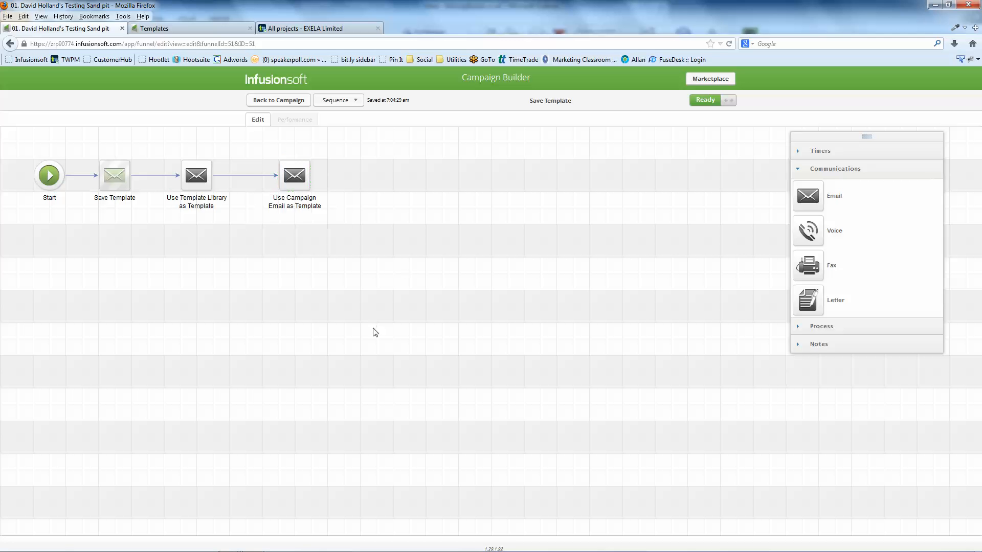
- Load the library template "Copy of Save Template" into the "Use Template Library as Template" email, mark it Ready and return to the sequence
{"action": "double_click", "coordinate": [195, 179]}
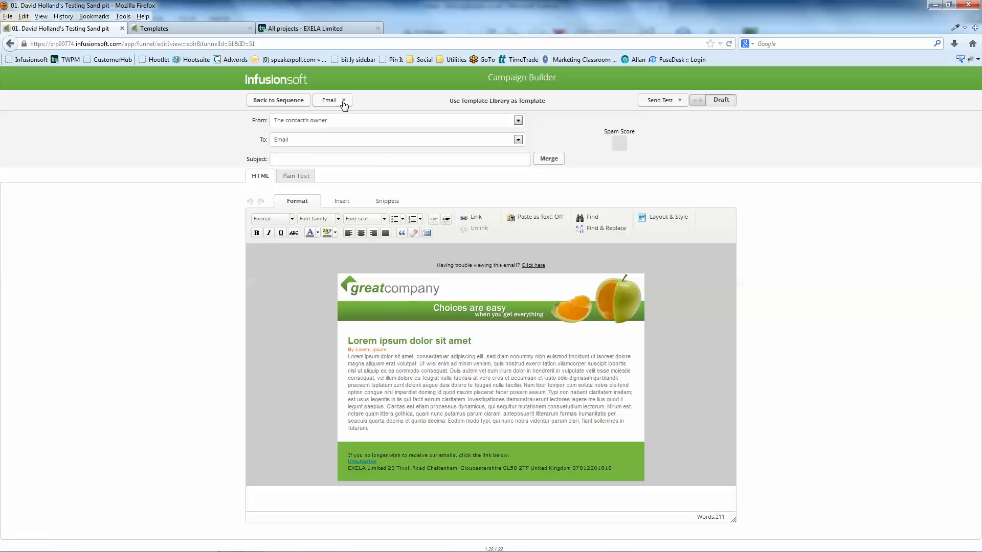
{"action": "left_click", "coordinate": [344, 102]}
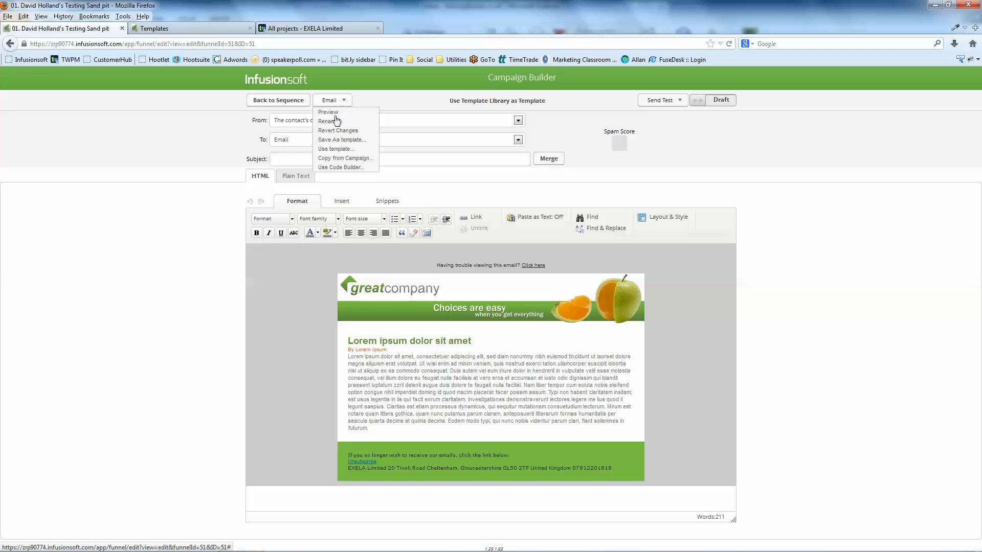
{"action": "left_click", "coordinate": [343, 150]}
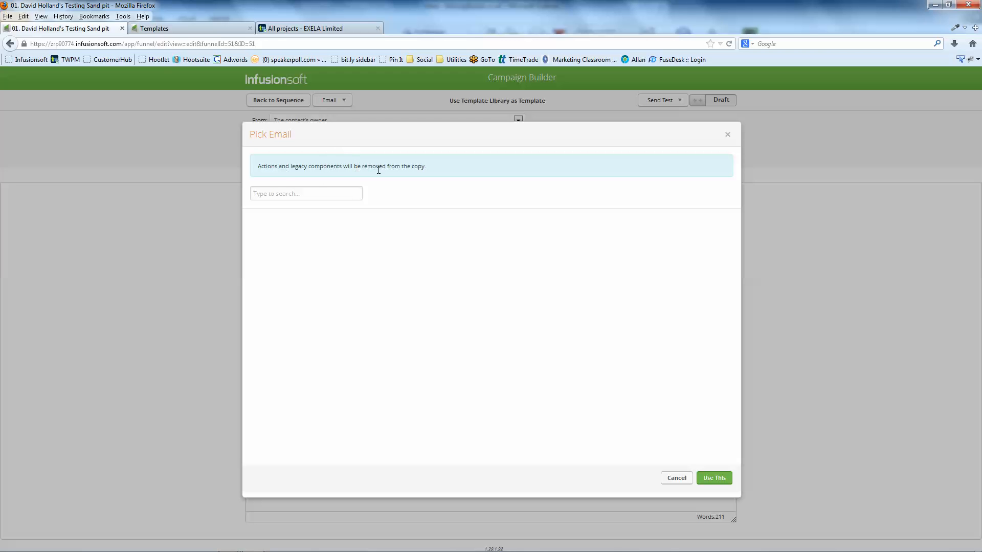
{"action": "left_click", "coordinate": [307, 194]}
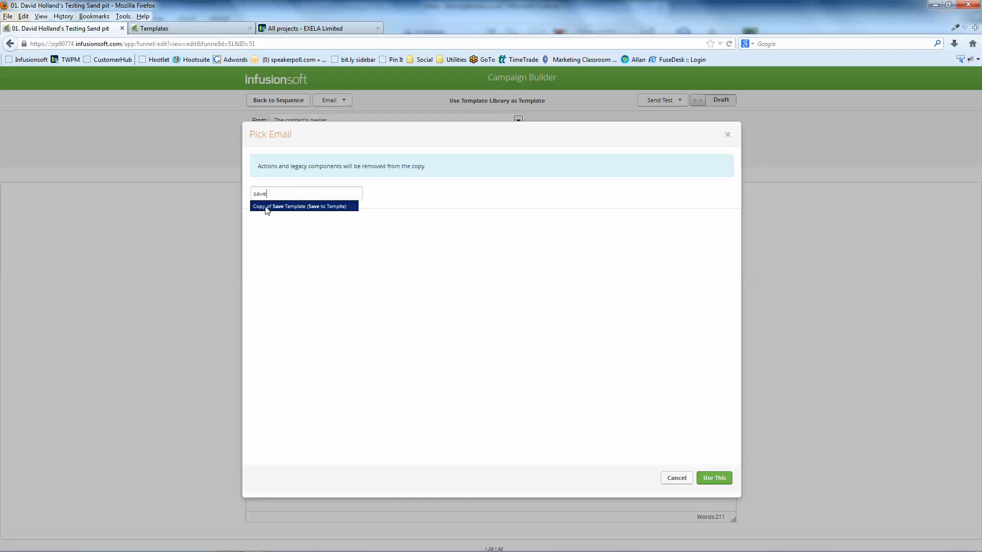
{"action": "left_click", "coordinate": [322, 207]}
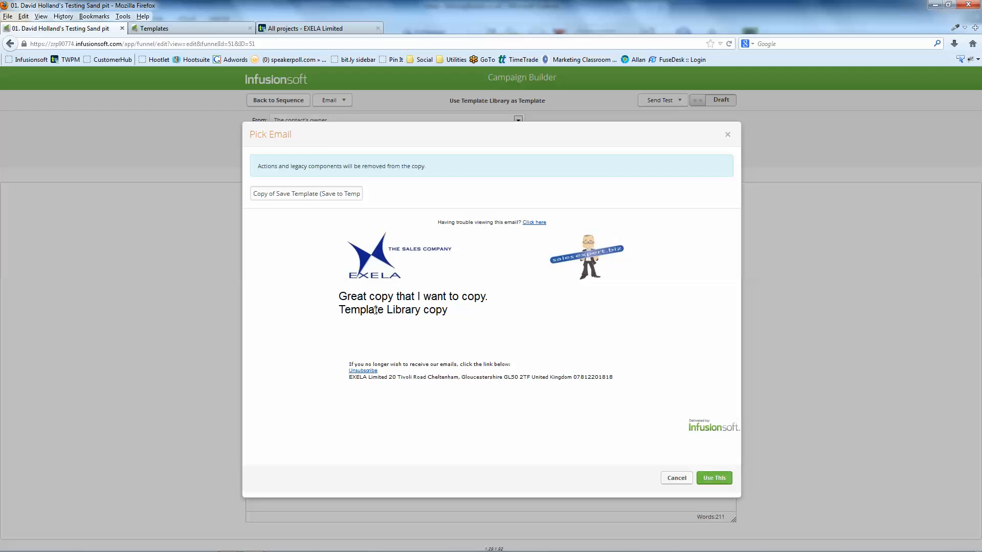
{"action": "left_click_drag", "start_coordinate": [341, 310], "coordinate": [468, 323]}
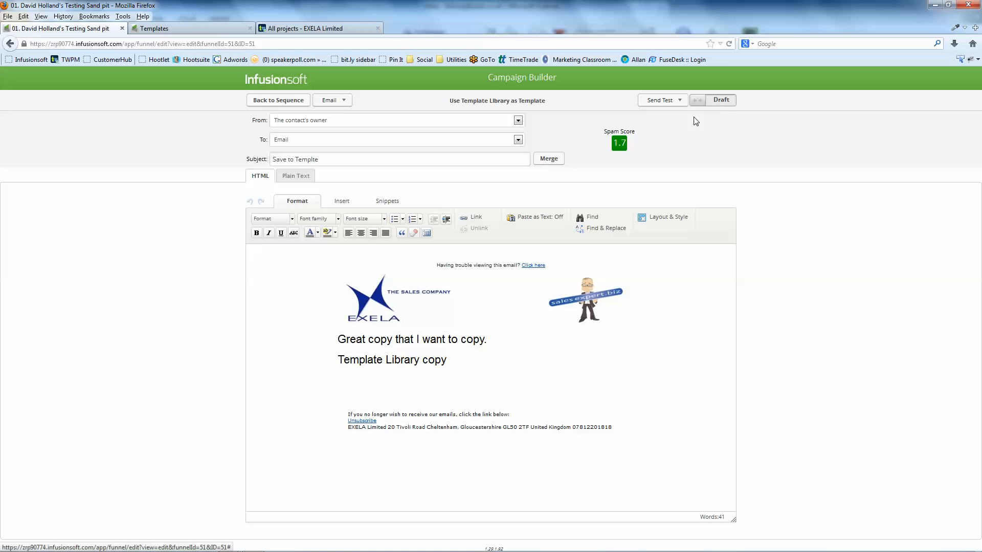
{"action": "left_click", "coordinate": [697, 100]}
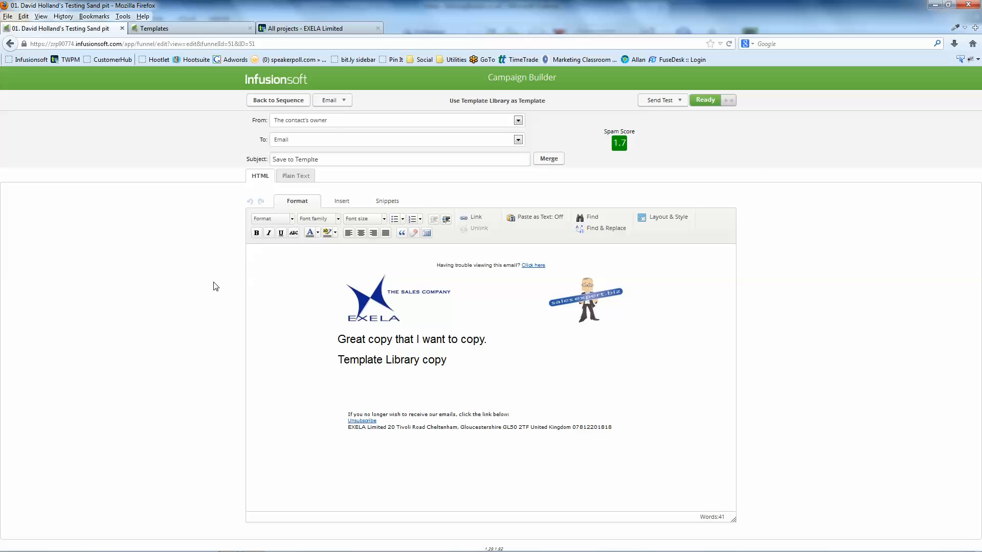
{"action": "left_click", "coordinate": [297, 102]}
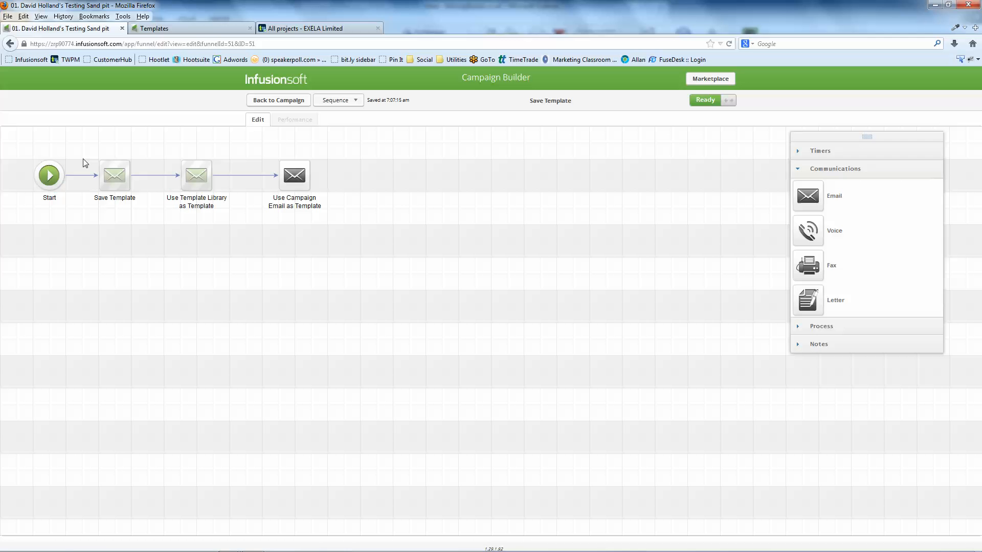
- Copy the Testing Sand pit campaign's Save Template email into "Use Campaign Email as Template", mark it Ready and return to the sequence
{"action": "double_click", "coordinate": [294, 175]}
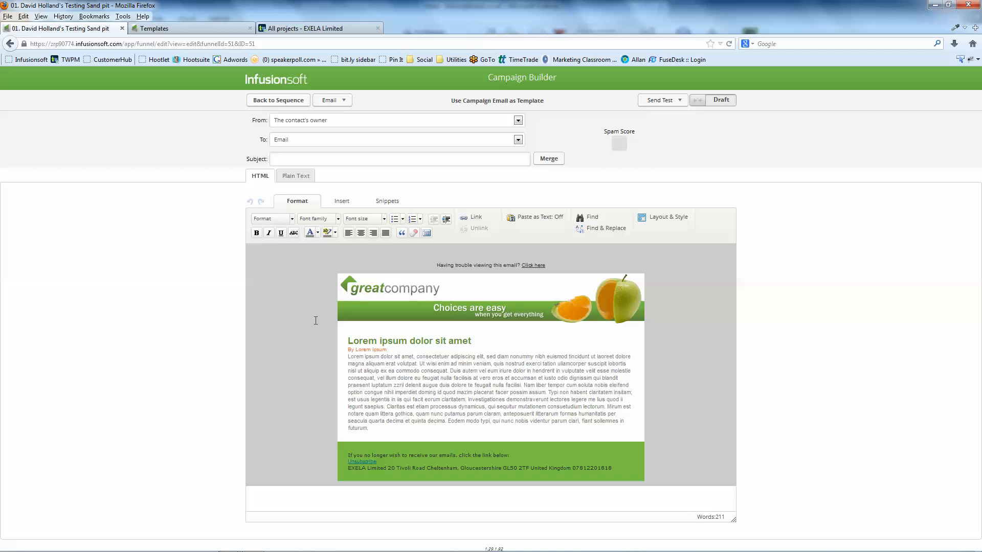
{"action": "left_click", "coordinate": [344, 100]}
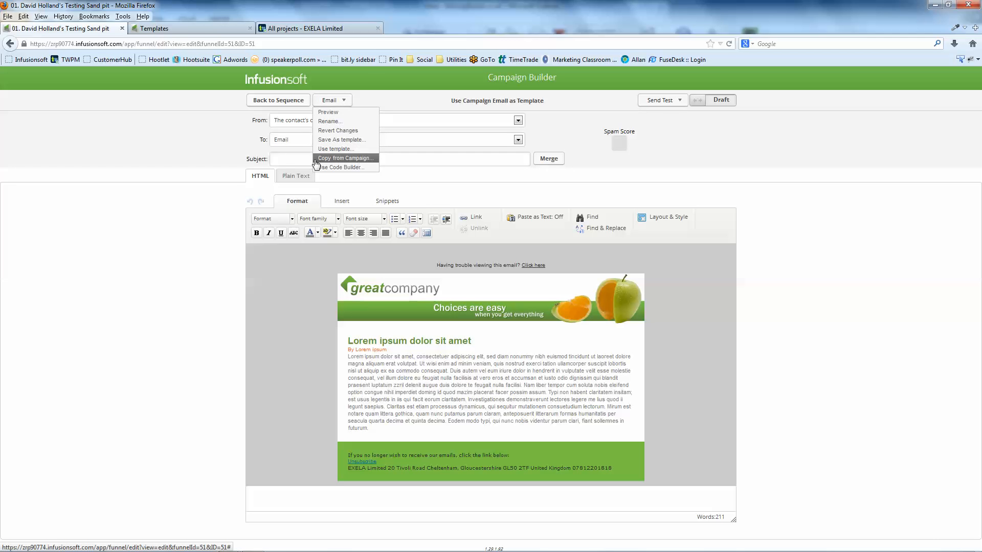
{"action": "left_click", "coordinate": [353, 159]}
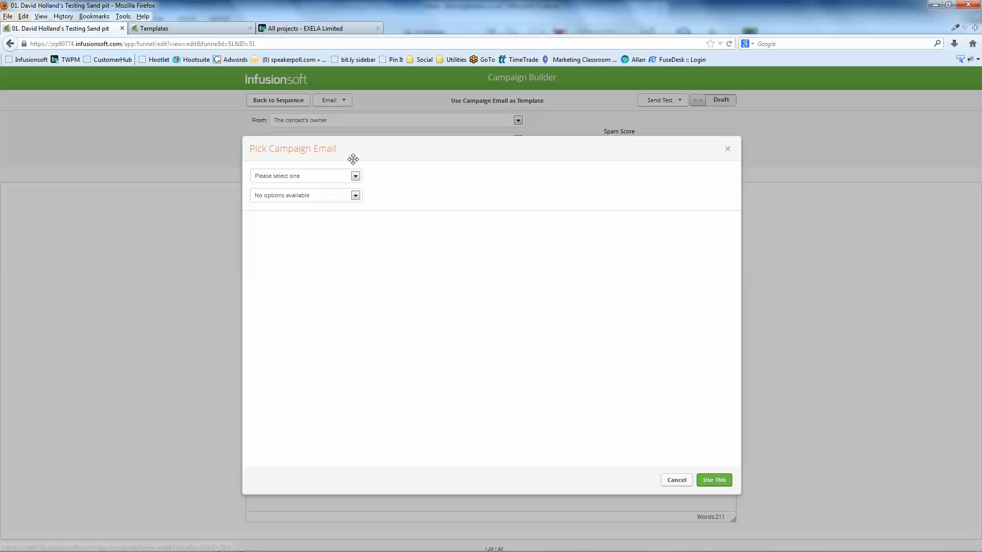
{"action": "left_click", "coordinate": [355, 176]}
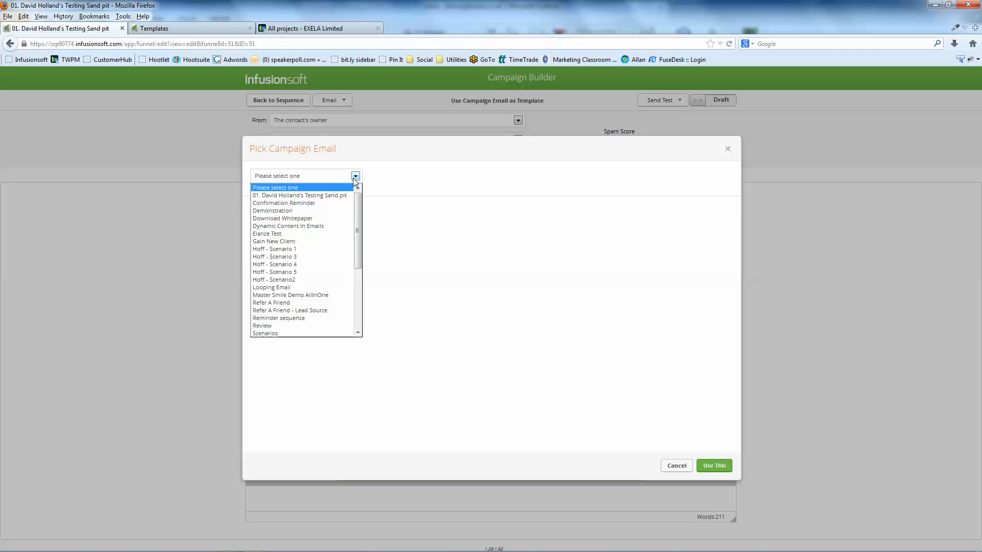
{"action": "left_click", "coordinate": [337, 196]}
{"action": "left_click", "coordinate": [355, 195]}
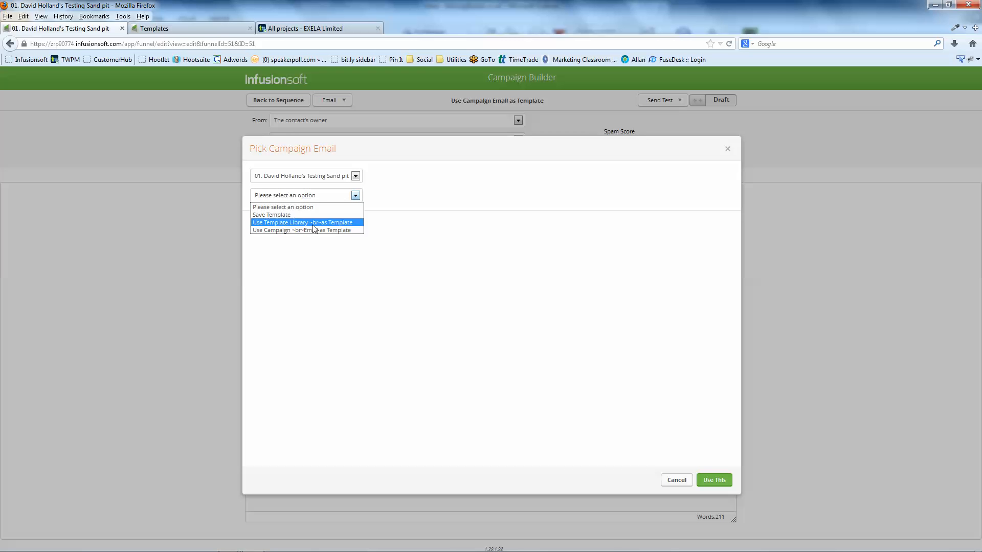
{"action": "left_click", "coordinate": [268, 215]}
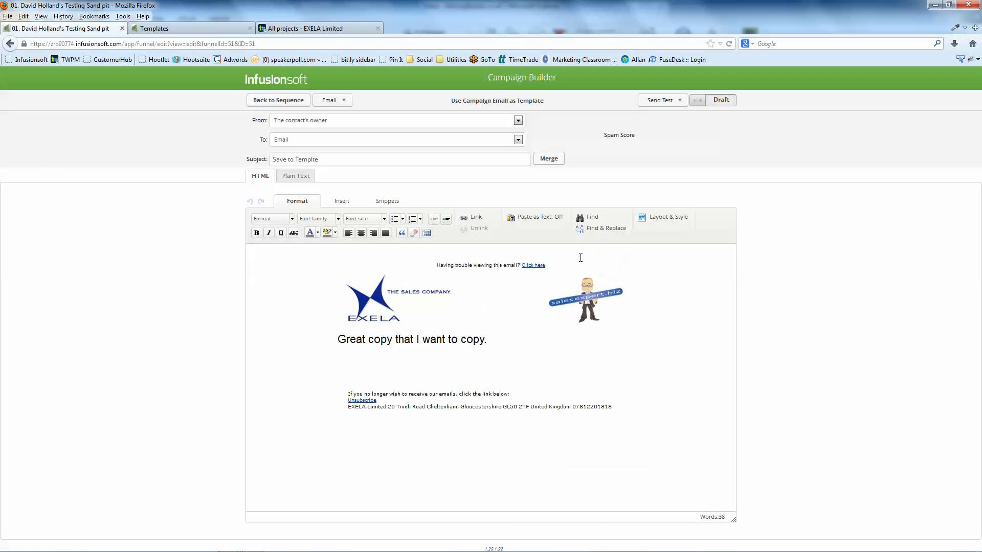
{"action": "left_click", "coordinate": [731, 104]}
{"action": "left_click", "coordinate": [301, 101]}
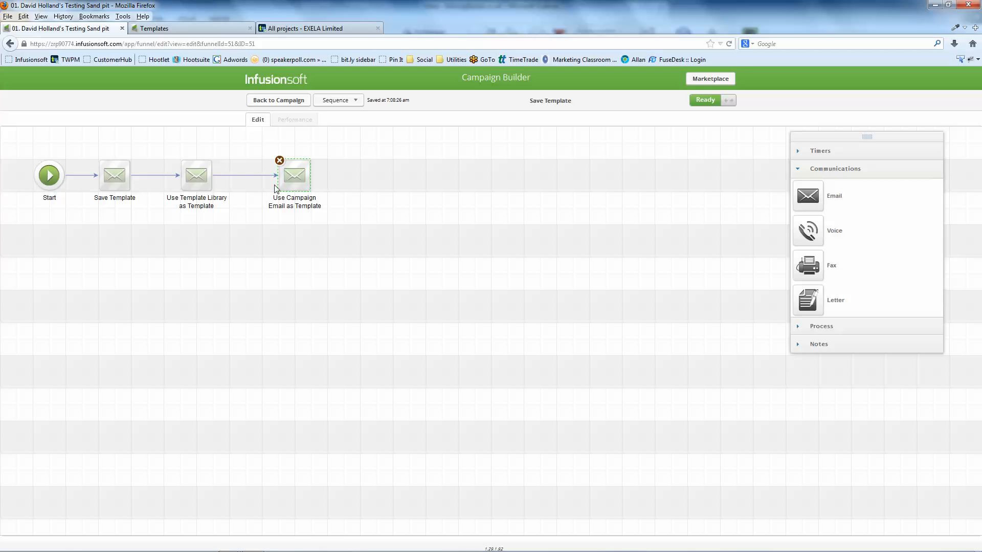
- Open "Copy of Save Template" in the template library to review its settings and preview
{"action": "left_click", "coordinate": [187, 29]}
{"action": "left_click", "coordinate": [348, 244]}
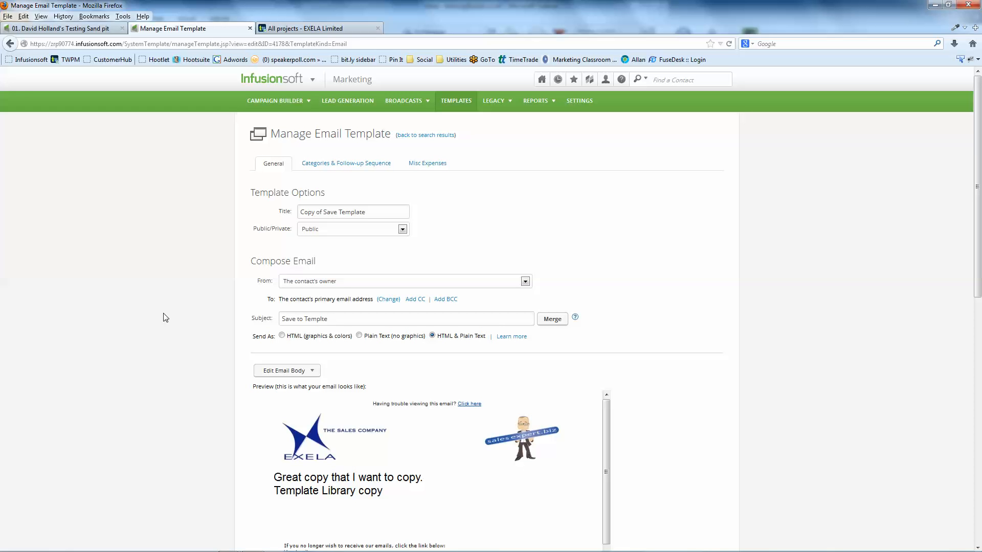
- Clone the library template "Copy of Save Template", accepting the loss of unsaved data
{"action": "scroll", "coordinate": [753, 397], "scroll_direction": "down", "scroll_amount": 1}
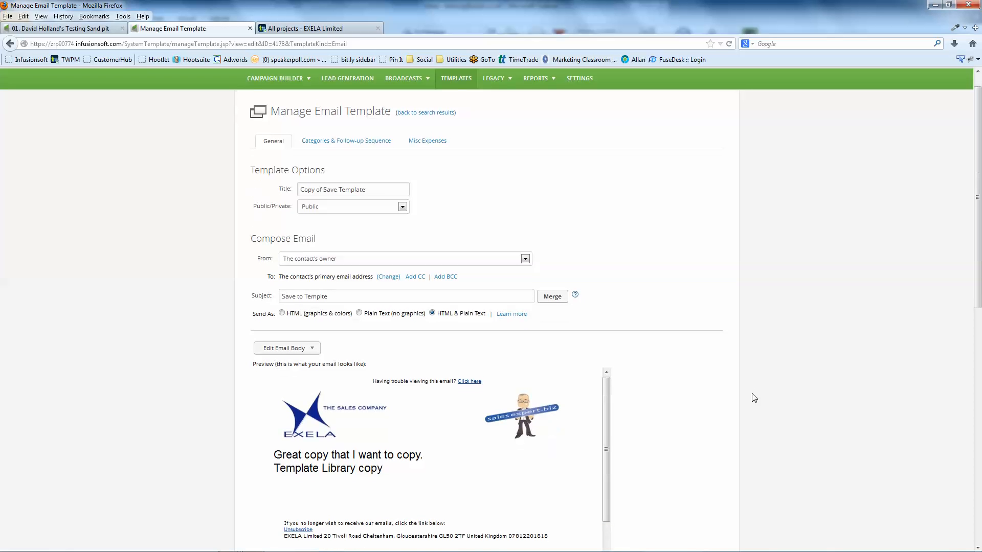
{"action": "scroll", "coordinate": [754, 398], "scroll_direction": "down", "scroll_amount": 3}
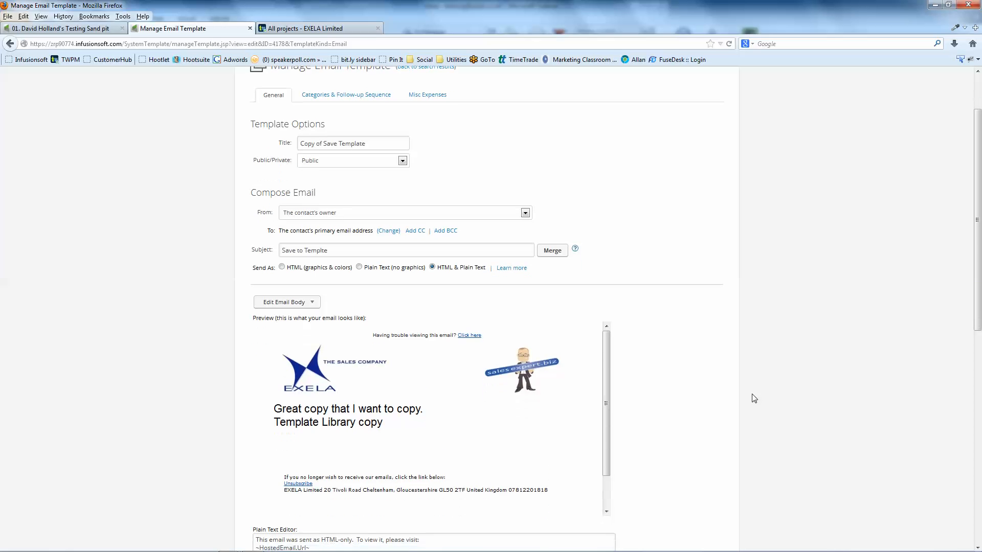
{"action": "scroll", "coordinate": [754, 398], "scroll_direction": "down", "scroll_amount": 8}
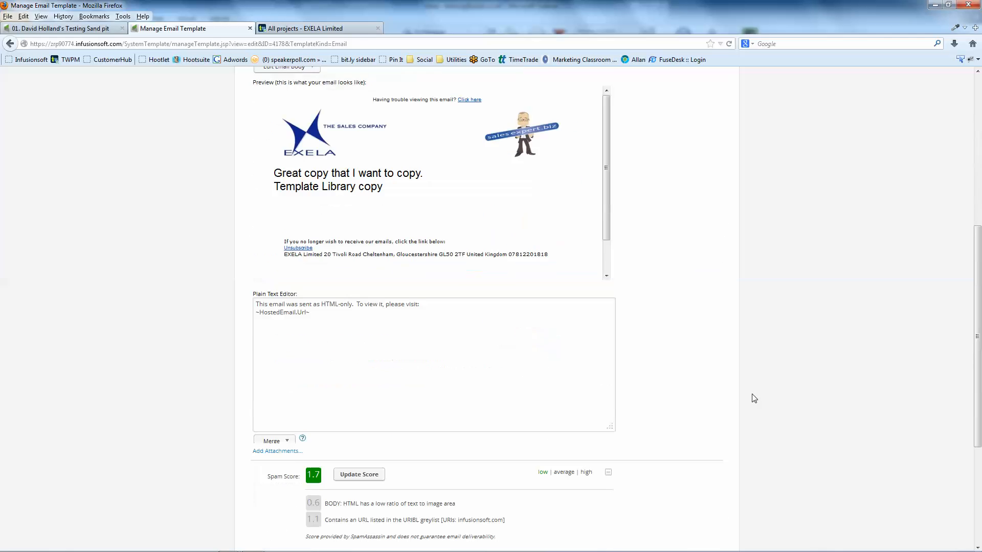
{"action": "scroll", "coordinate": [753, 397], "scroll_direction": "down", "scroll_amount": 5}
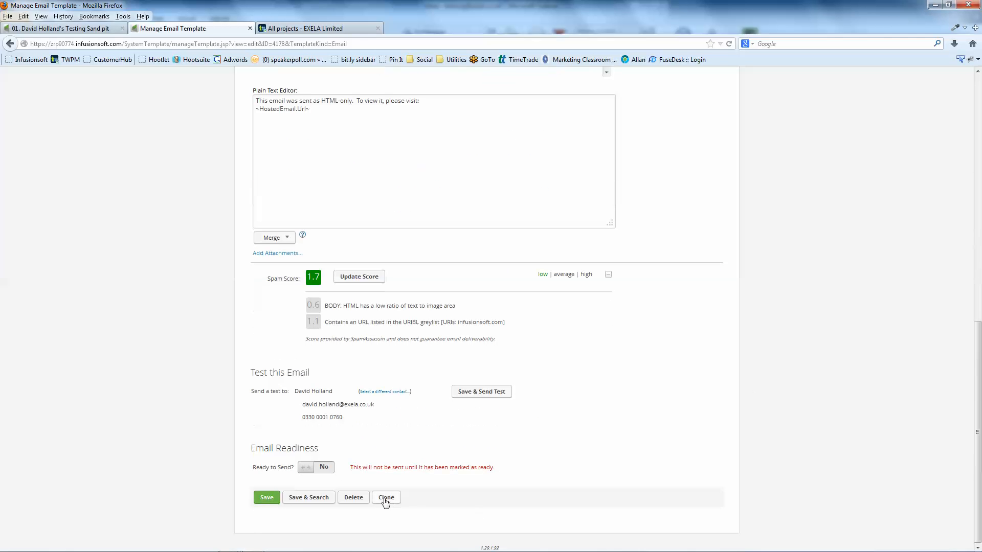
{"action": "left_click", "coordinate": [386, 499]}
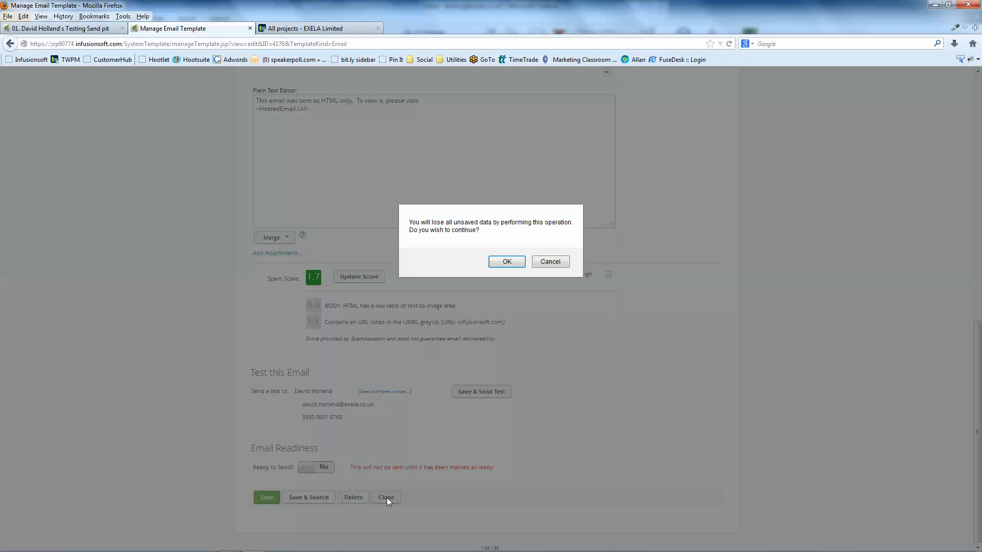
{"action": "left_click", "coordinate": [510, 263]}
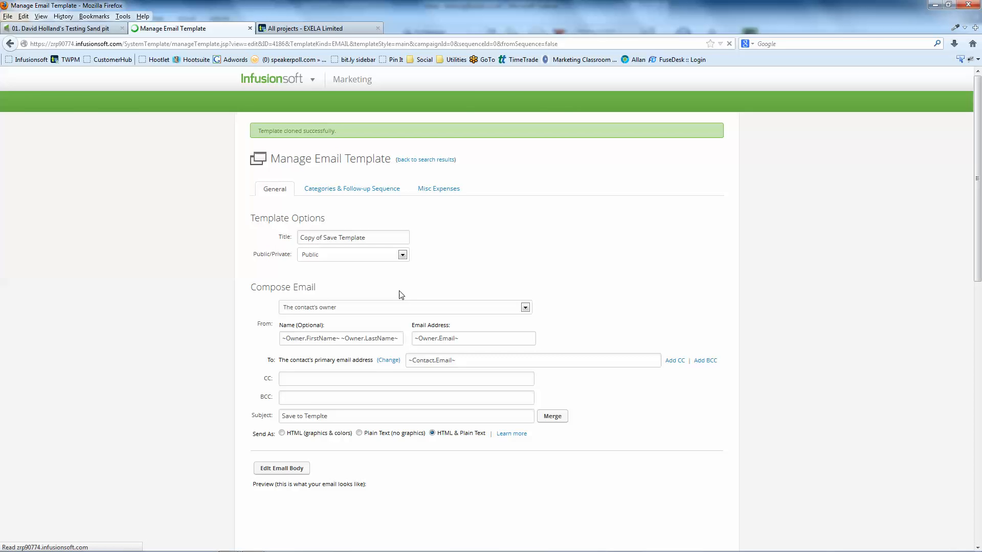
- Change the cloned template's title to "Clone of Save Template"
{"action": "left_click", "coordinate": [316, 236]}
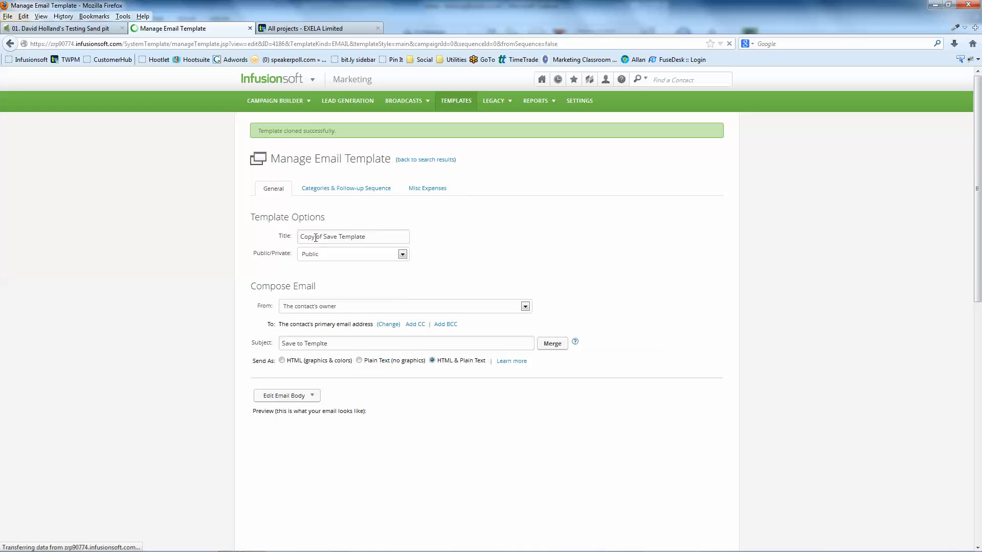
{"action": "key", "text": "BackSpace"}
{"action": "key", "text": "BackSpace"}
{"action": "key", "text": "BackSpace"}
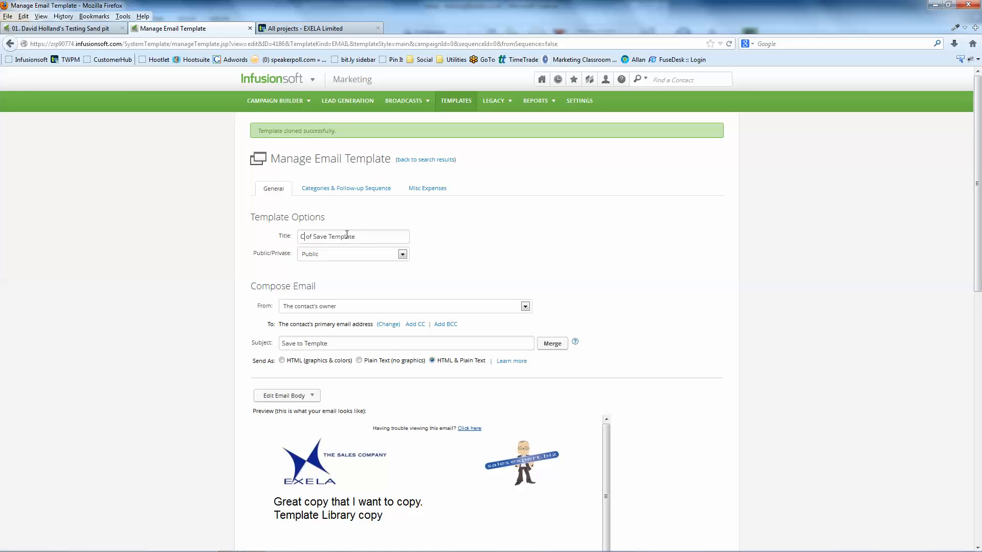
{"action": "type", "text": "lone"}
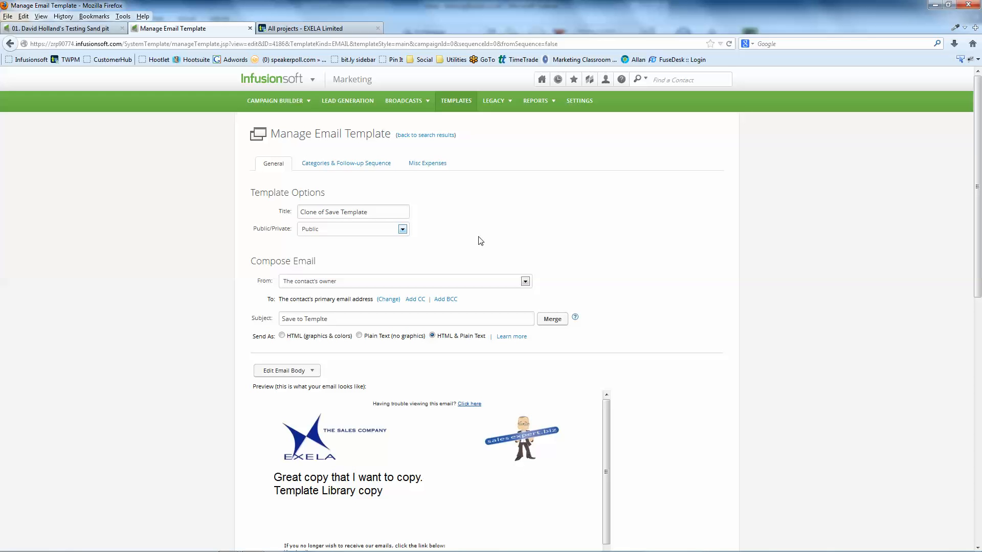
- Add the line "This has been cloned" below "Template Library copy" in the cloned template's email body, then save and close the builder
{"action": "scroll", "coordinate": [680, 342], "scroll_direction": "down", "scroll_amount": 2}
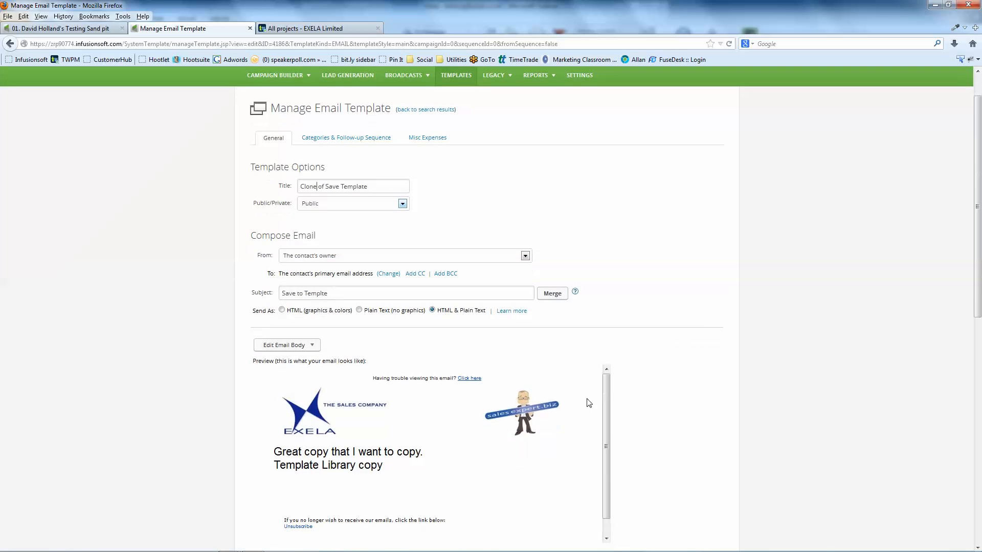
{"action": "left_click", "coordinate": [299, 332]}
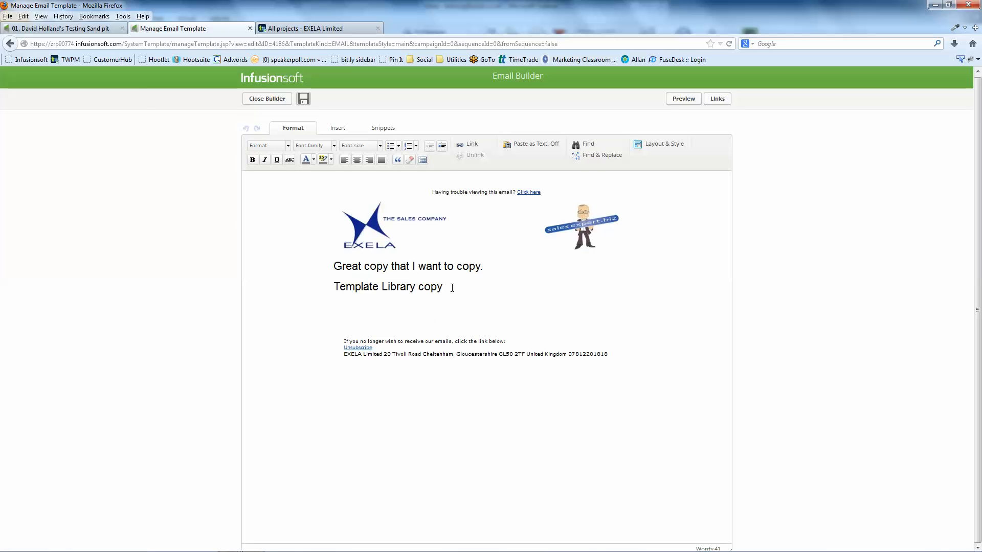
{"action": "left_click", "coordinate": [452, 287]}
{"action": "key", "text": "Return"}
{"action": "type", "text": "This has be"}
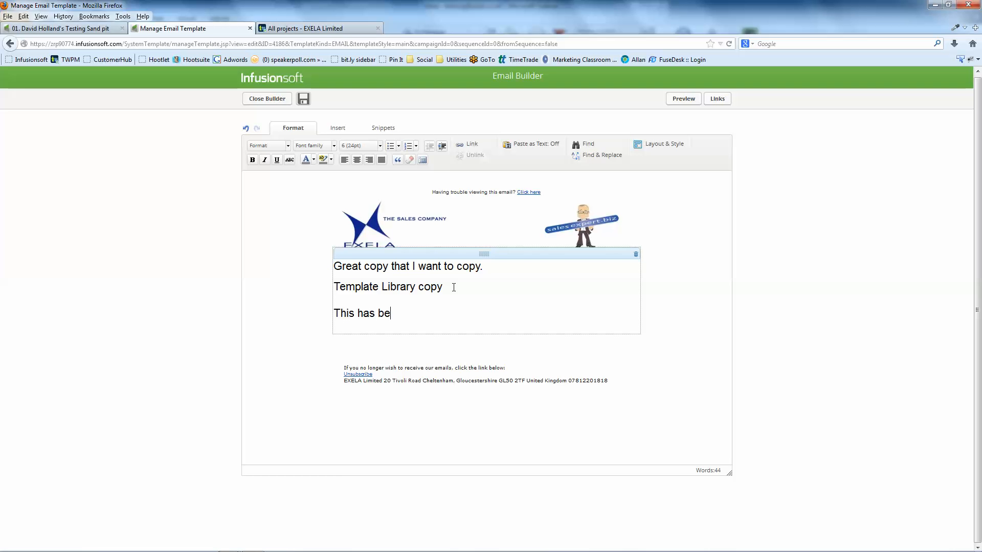
{"action": "type", "text": "en cloned"}
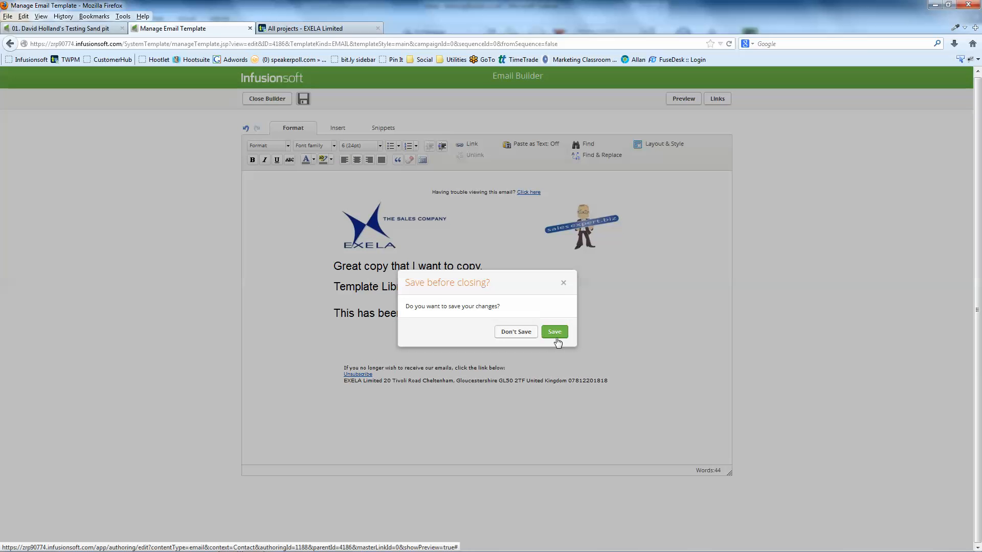
{"action": "left_click", "coordinate": [556, 335]}
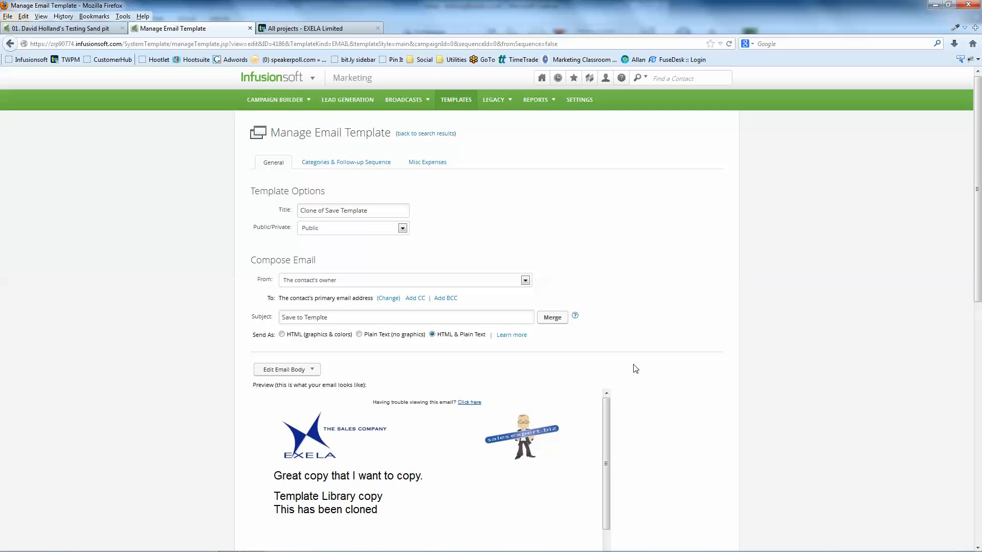
- Mark the cloned template as ready to send, save it and return to the template list
{"action": "scroll", "coordinate": [680, 372], "scroll_direction": "down", "scroll_amount": 3}
{"action": "scroll", "coordinate": [678, 371], "scroll_direction": "down", "scroll_amount": 10}
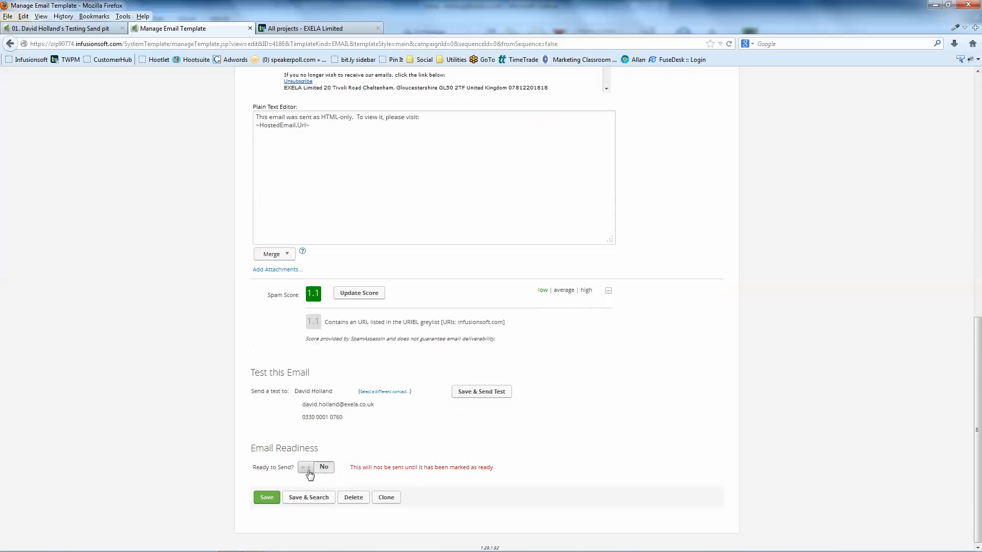
{"action": "left_click", "coordinate": [307, 467]}
{"action": "left_click", "coordinate": [309, 498]}
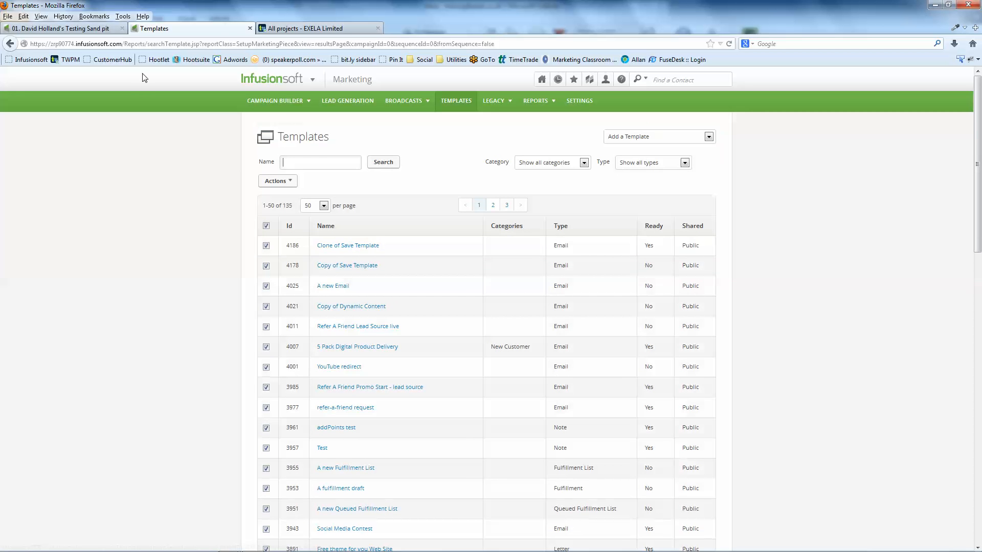
- Check the body of the campaign's original "Save Template" email and return to the sequence
{"action": "left_click", "coordinate": [77, 28]}
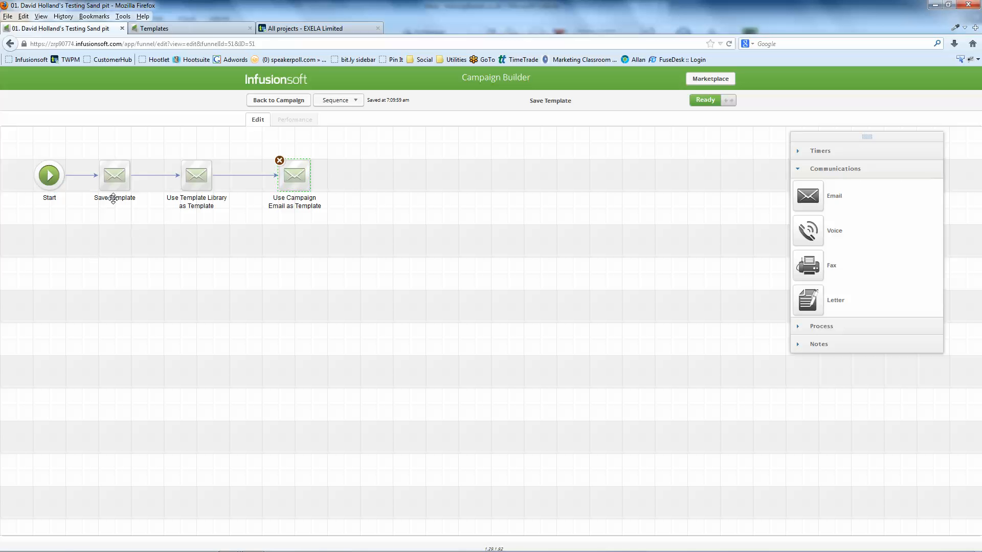
{"action": "left_click", "coordinate": [117, 181]}
{"action": "double_click", "coordinate": [117, 181]}
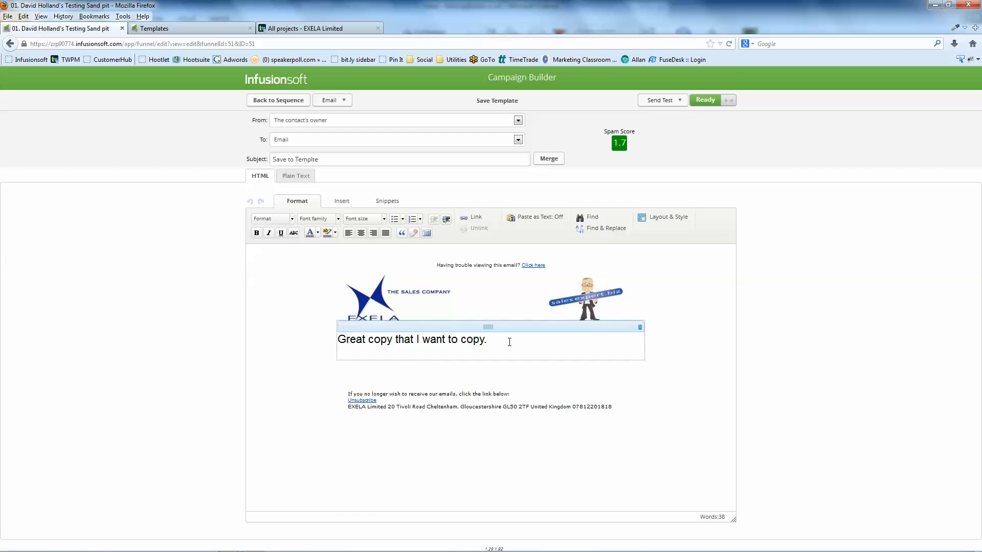
{"action": "left_click", "coordinate": [282, 101]}
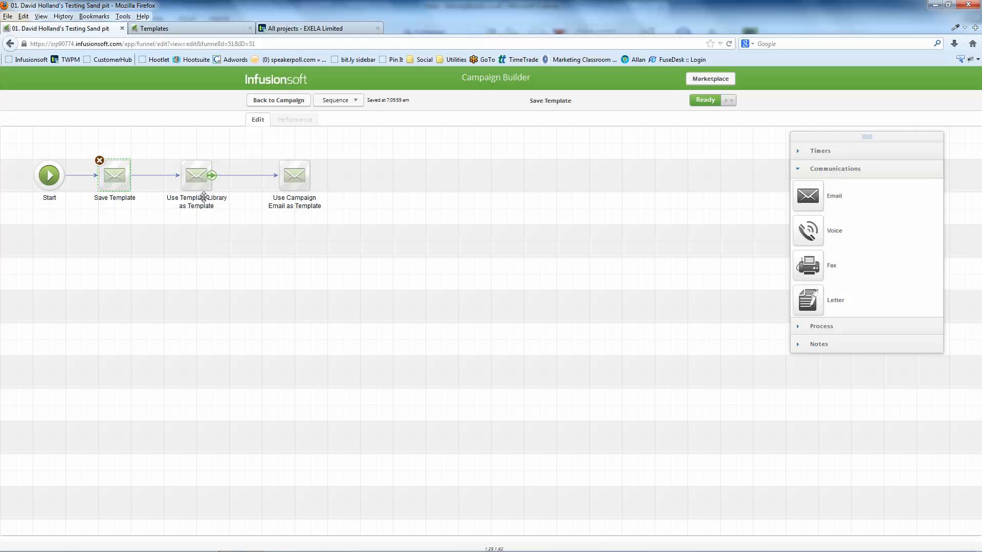